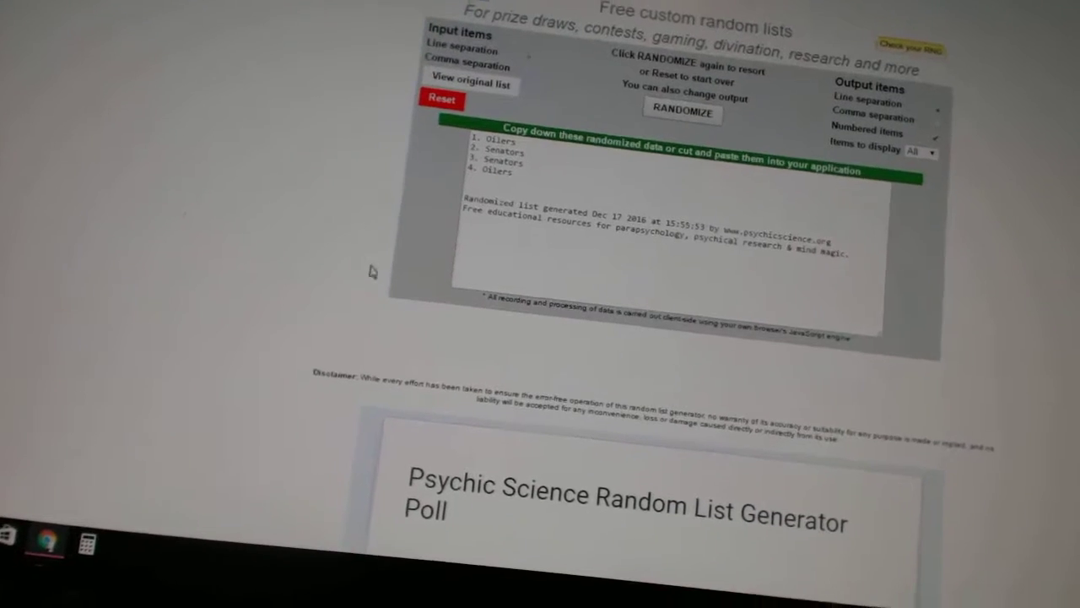
Reshuffle the first team list, the Hawks and Capitals list, and the Wings, Penguins and Jets list.
left_click(679, 100)
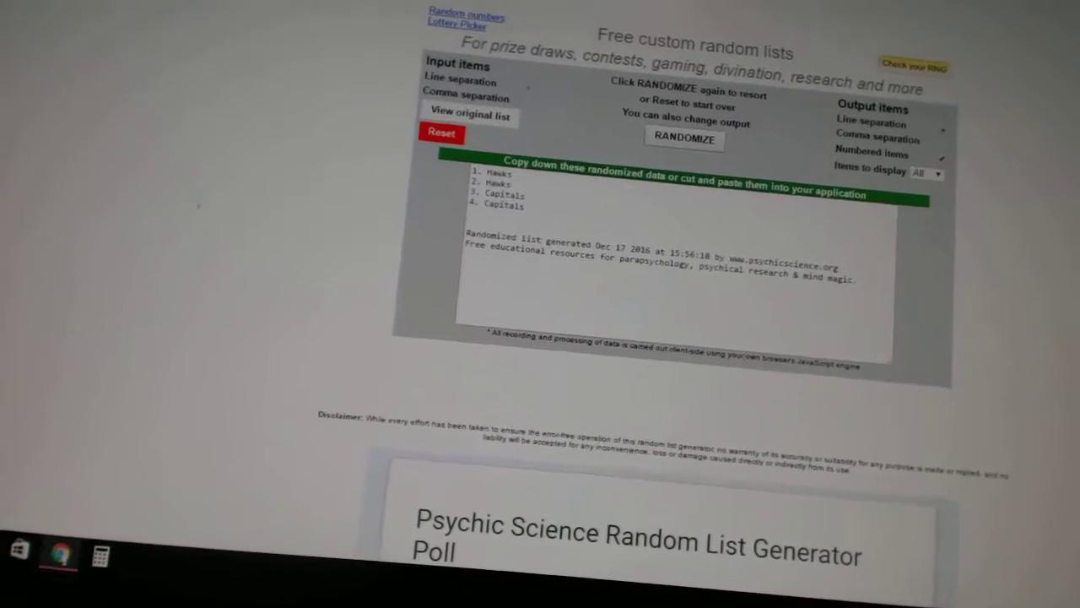
left_click(679, 139)
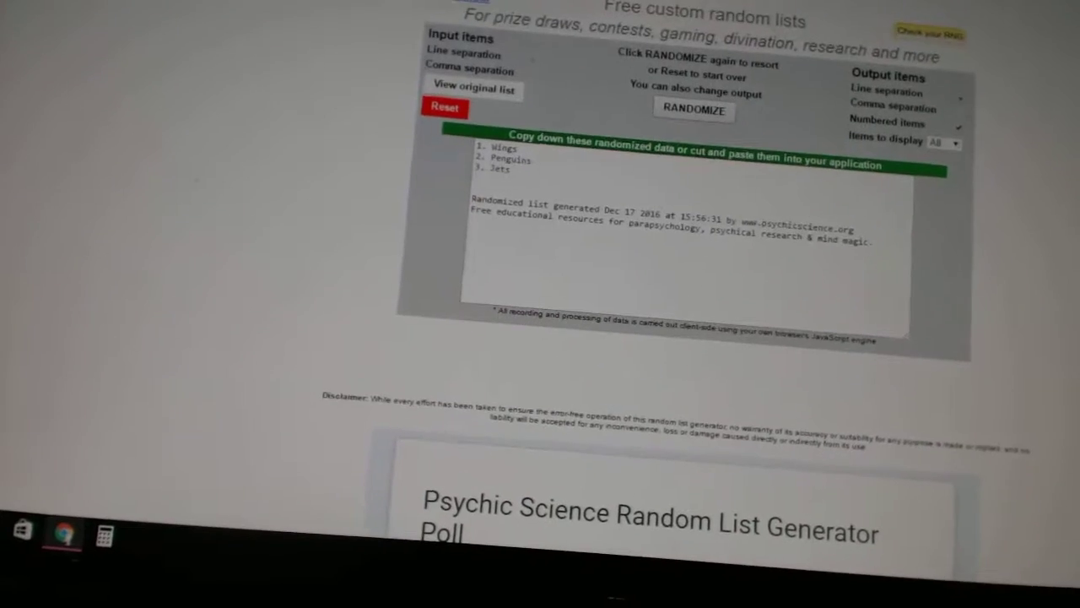
left_click(715, 142)
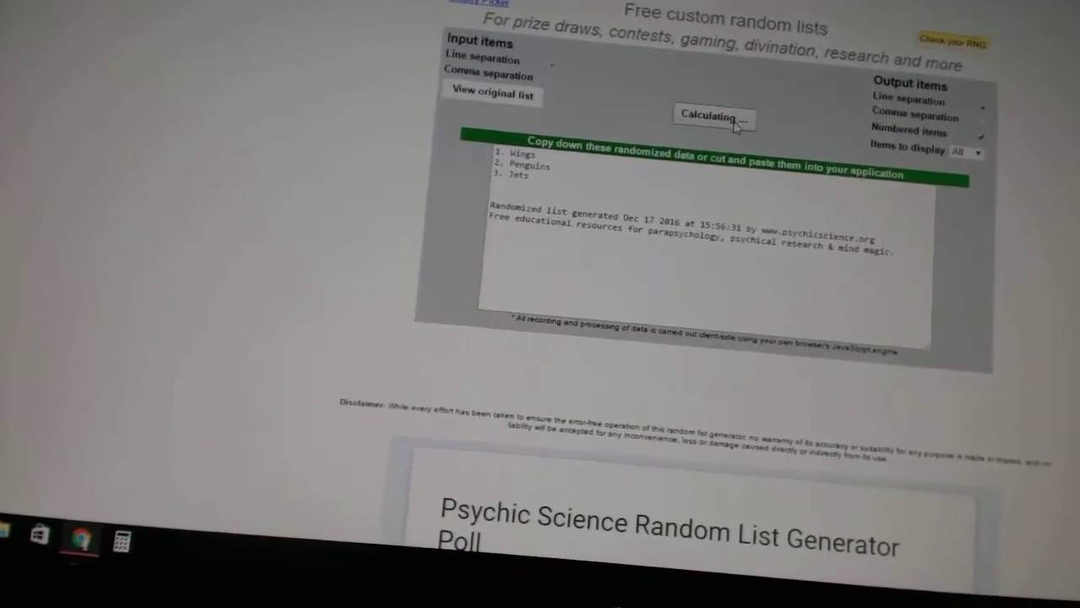
left_click(737, 141)
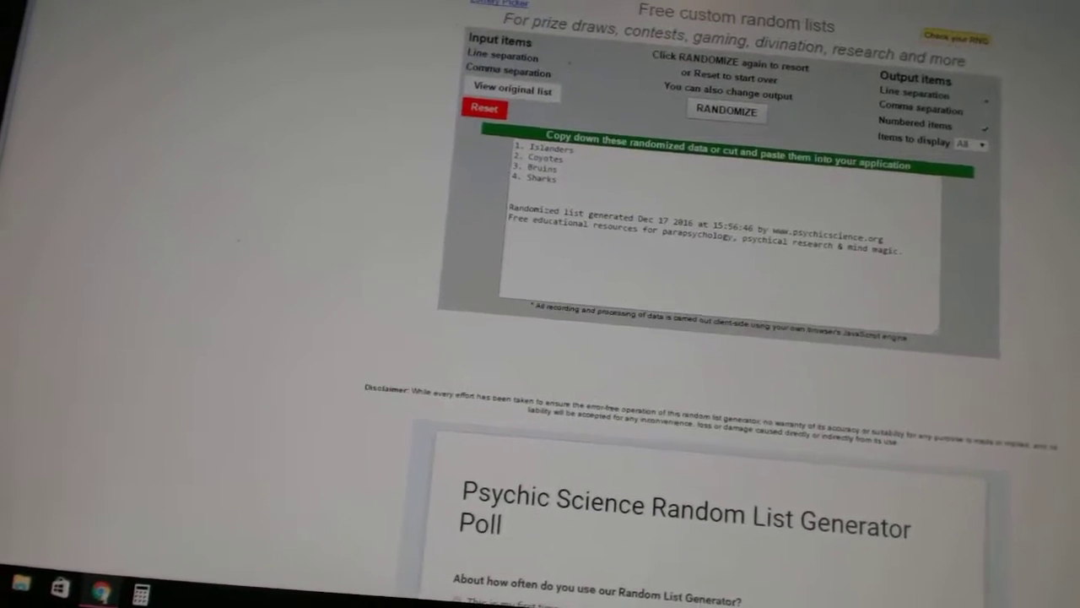
Reshuffle the Bruins and Canadiens list, then deselect the text in the Paid username list.
left_click(729, 140)
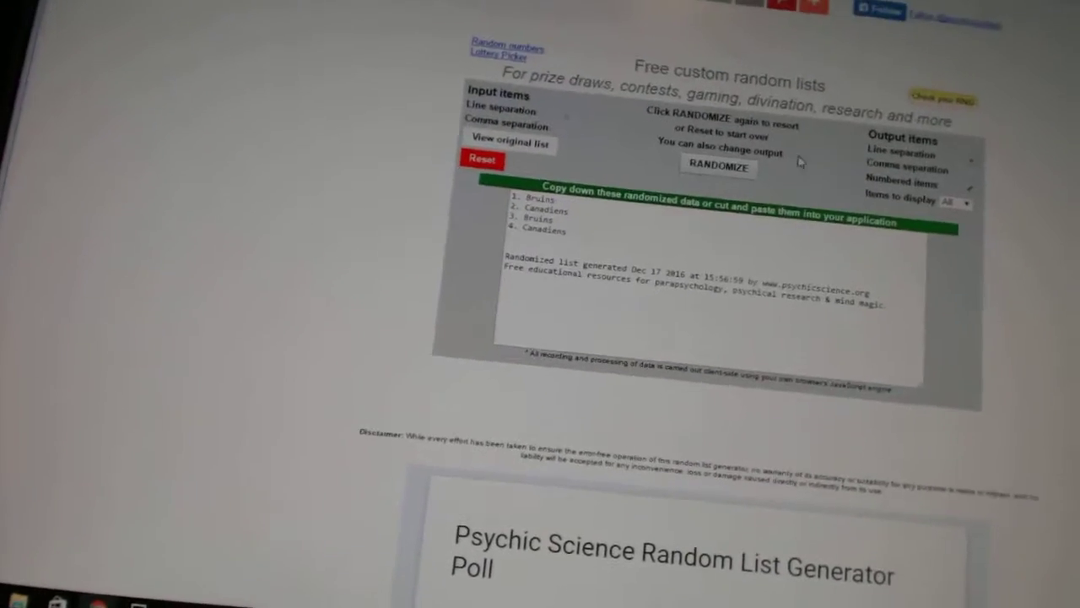
left_click(707, 162)
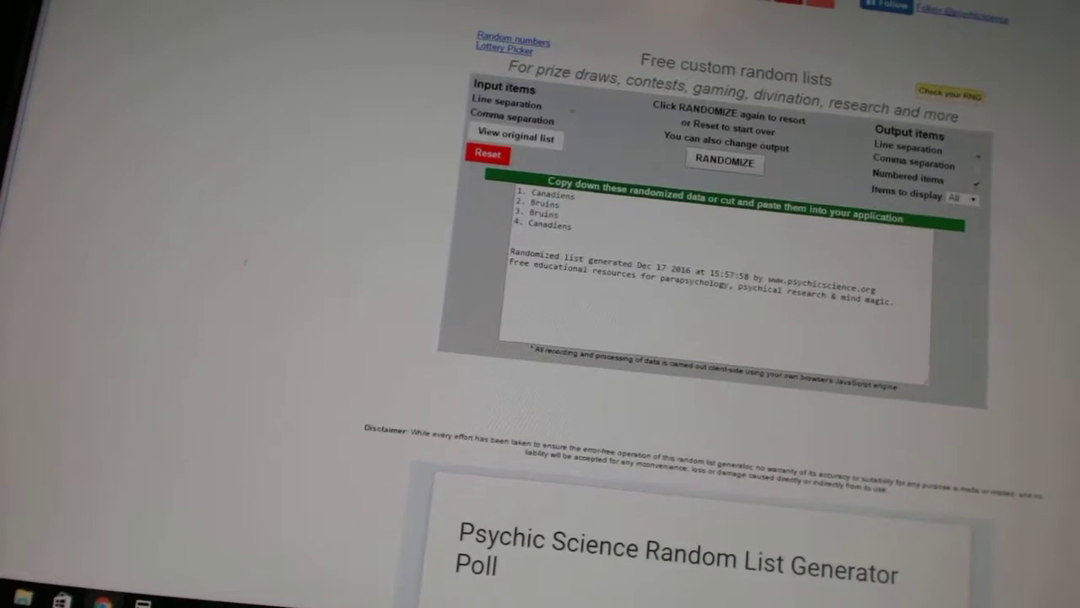
left_click(778, 242)
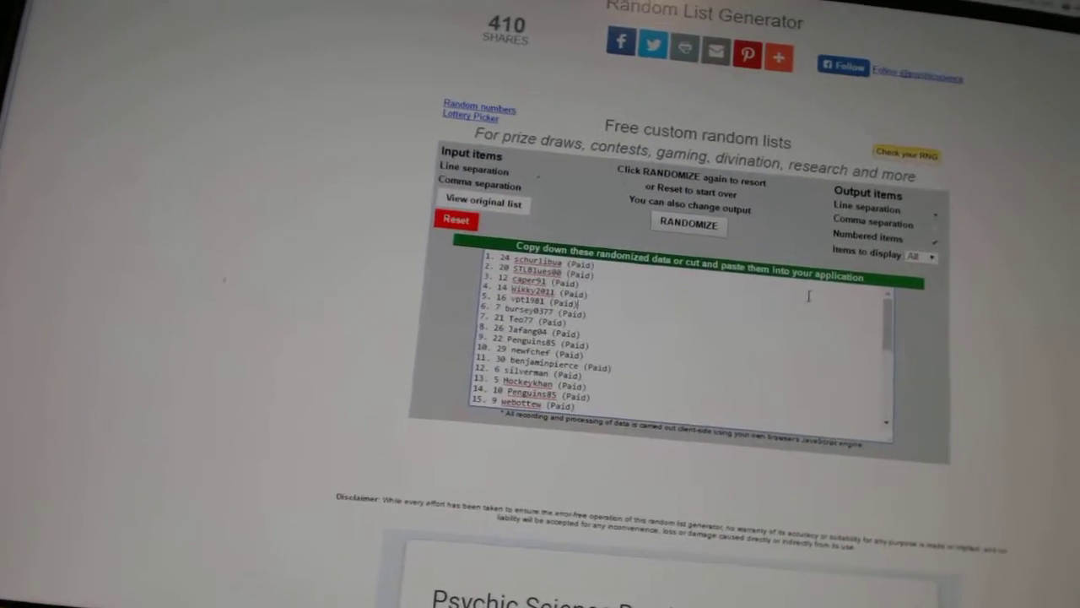
Randomize the Paid username list once more into a new order.
left_click(689, 239)
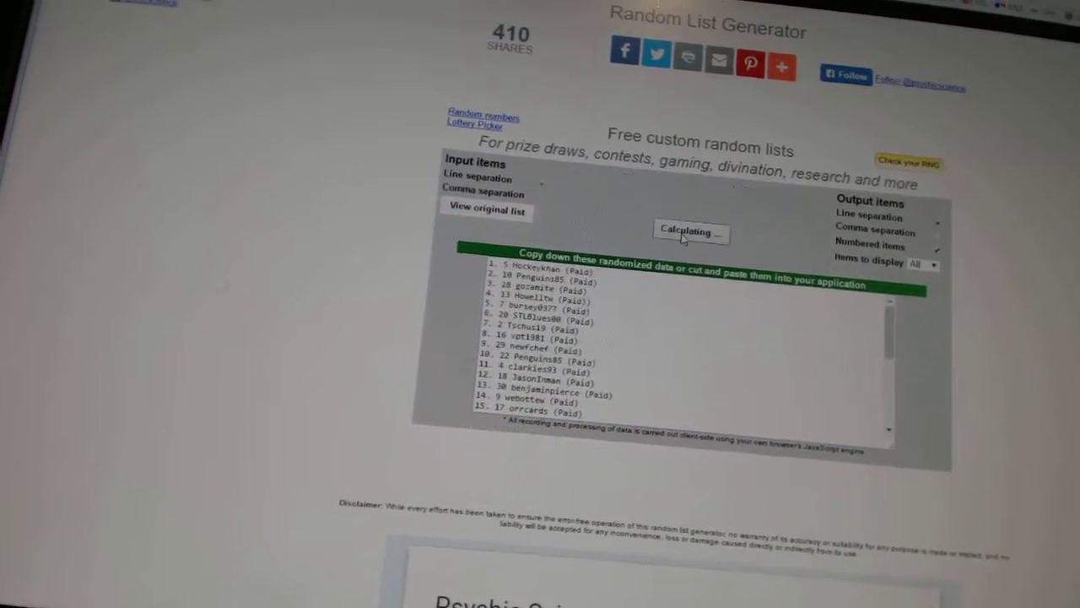